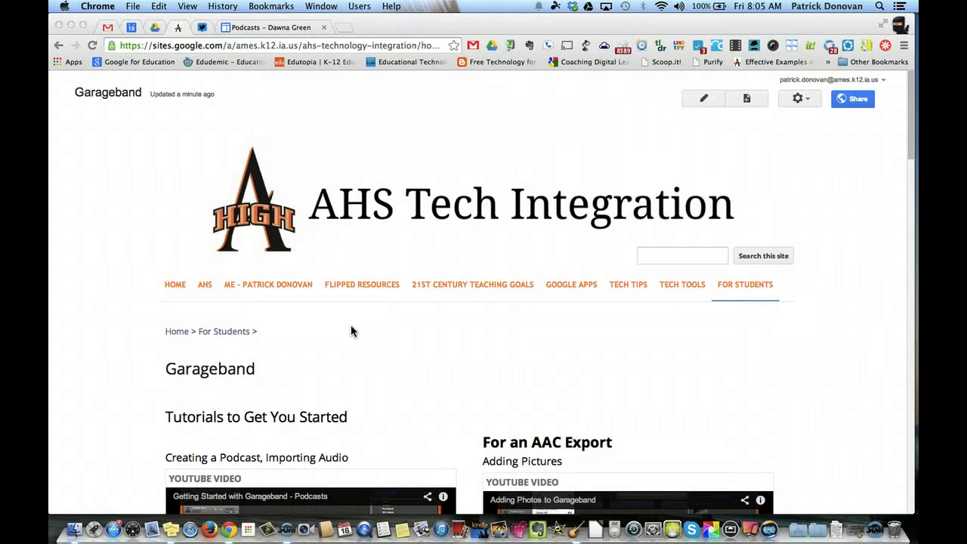
Step: Open the site's Attachments list under Manage site
{"action": "left_click", "coordinate": [792, 417]}
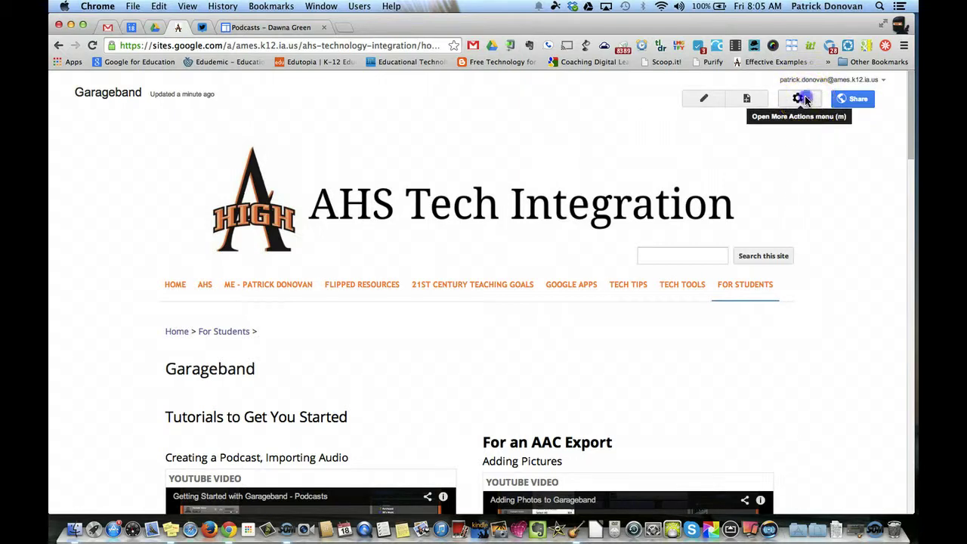
{"action": "left_click", "coordinate": [805, 99]}
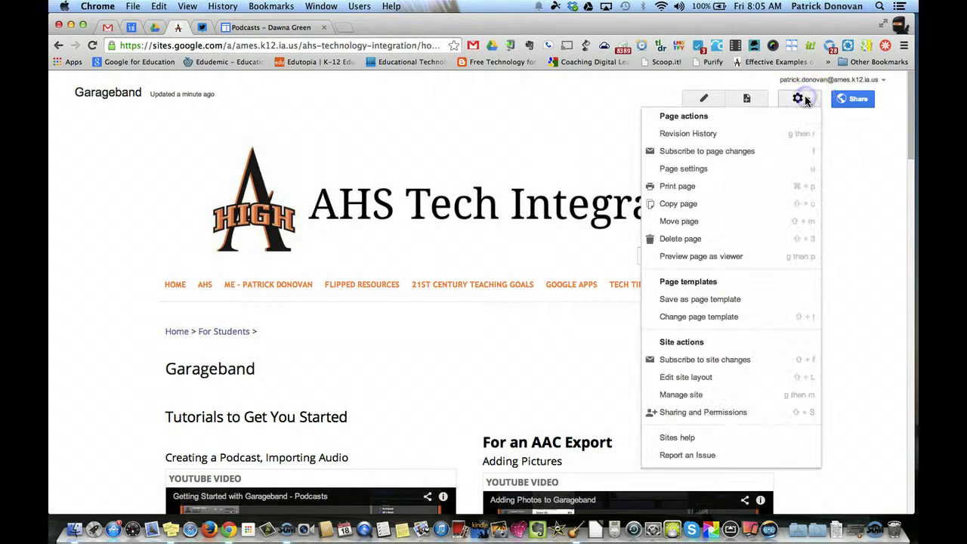
{"action": "left_click", "coordinate": [694, 395]}
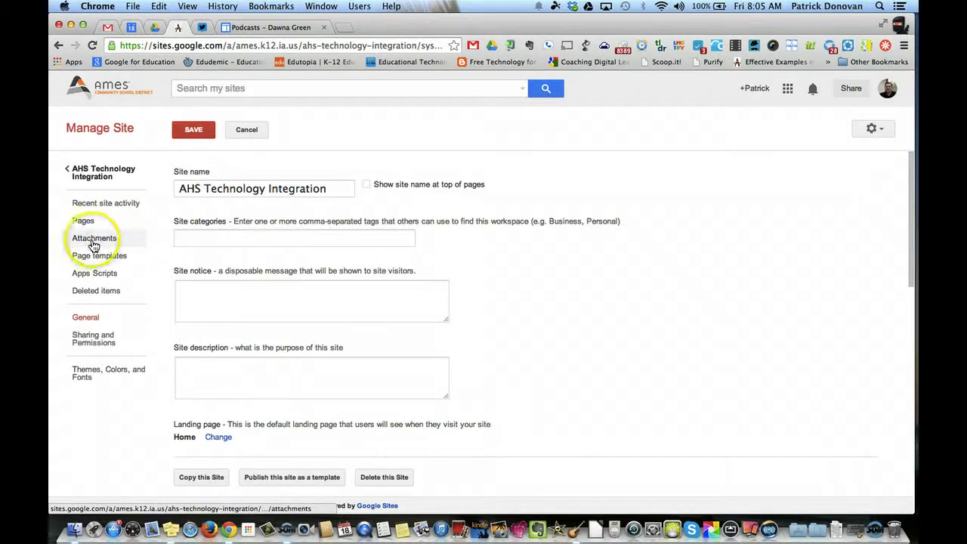
{"action": "left_click", "coordinate": [94, 238]}
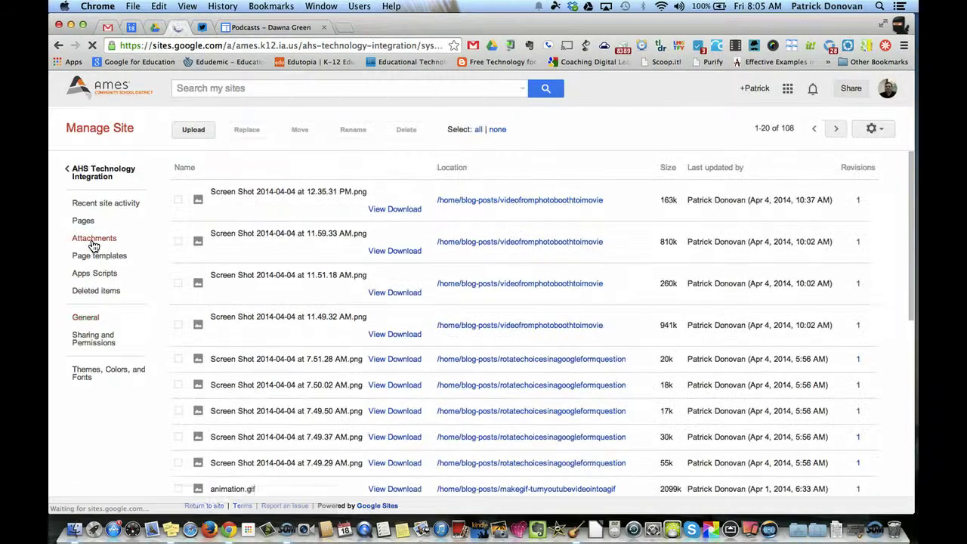
Step: Upload trial run 4.m4a from the Desktop as a site attachment
{"action": "left_click", "coordinate": [193, 130]}
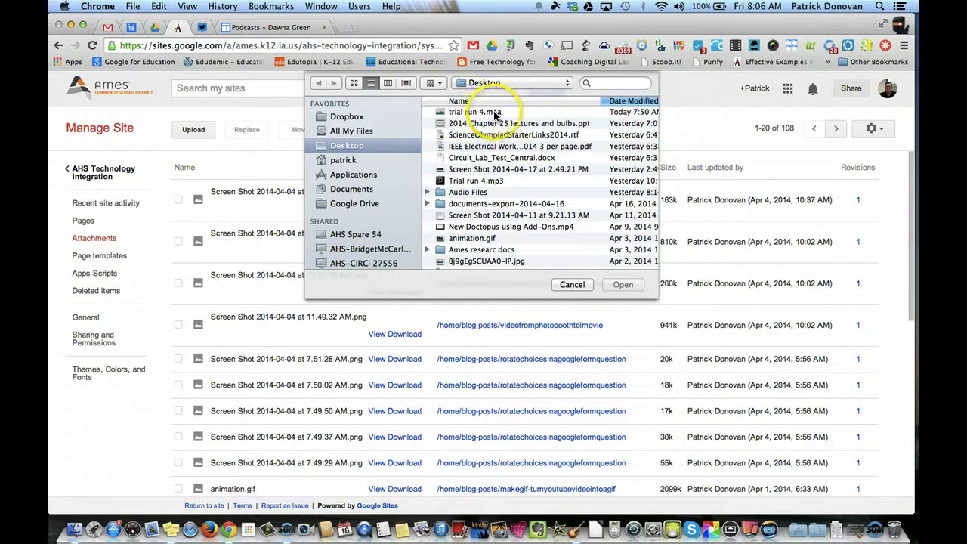
{"action": "left_click", "coordinate": [495, 114]}
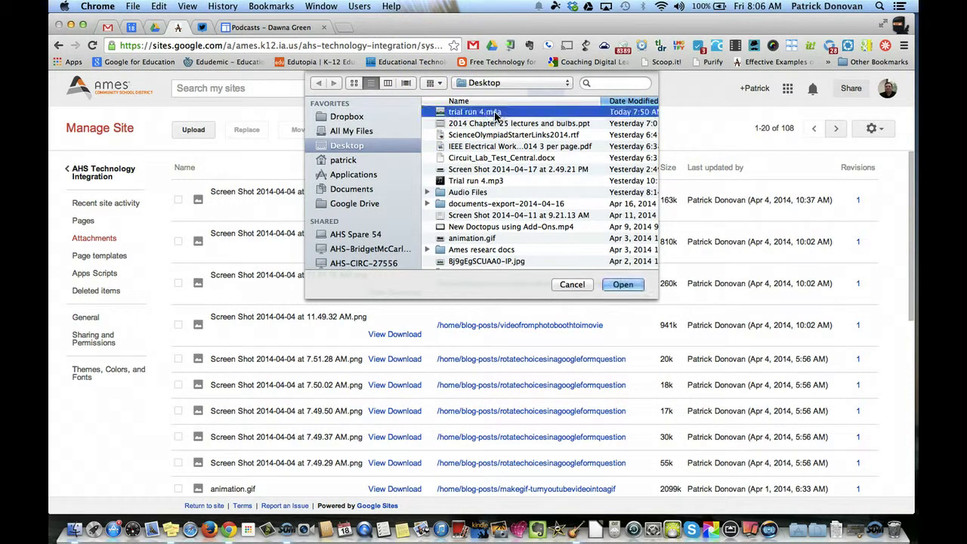
{"action": "double_click", "coordinate": [495, 112]}
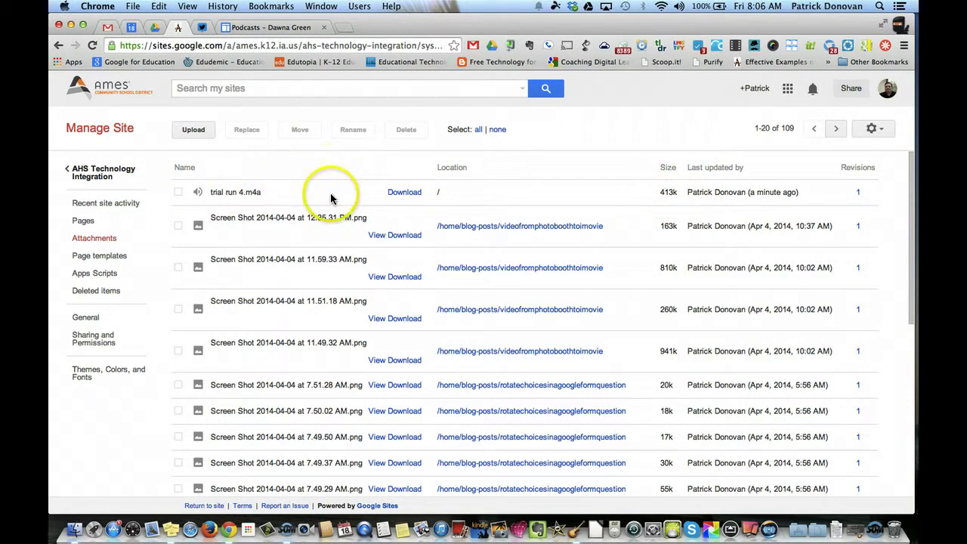
Step: Copy the M4A file's download link address and return to the site home page
{"action": "right_click", "coordinate": [403, 195]}
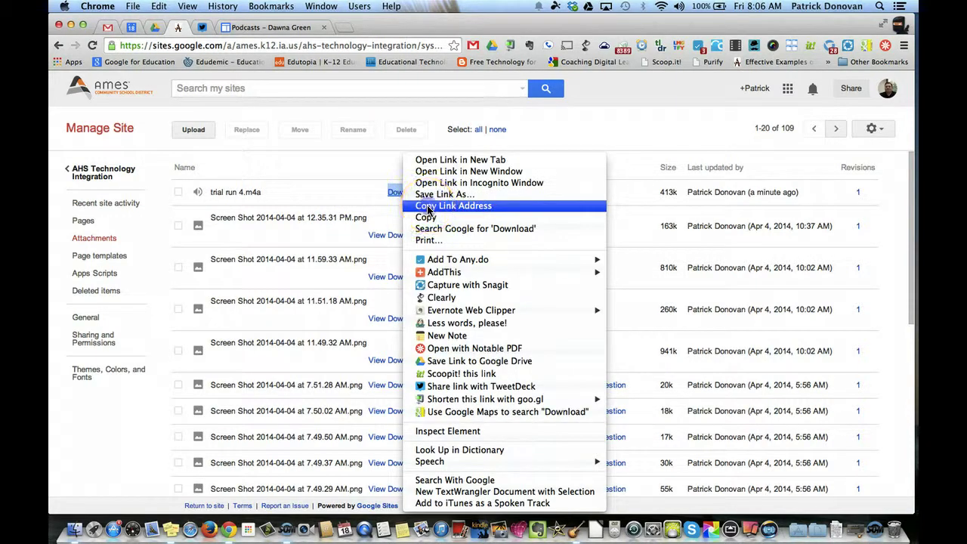
{"action": "left_click", "coordinate": [428, 207]}
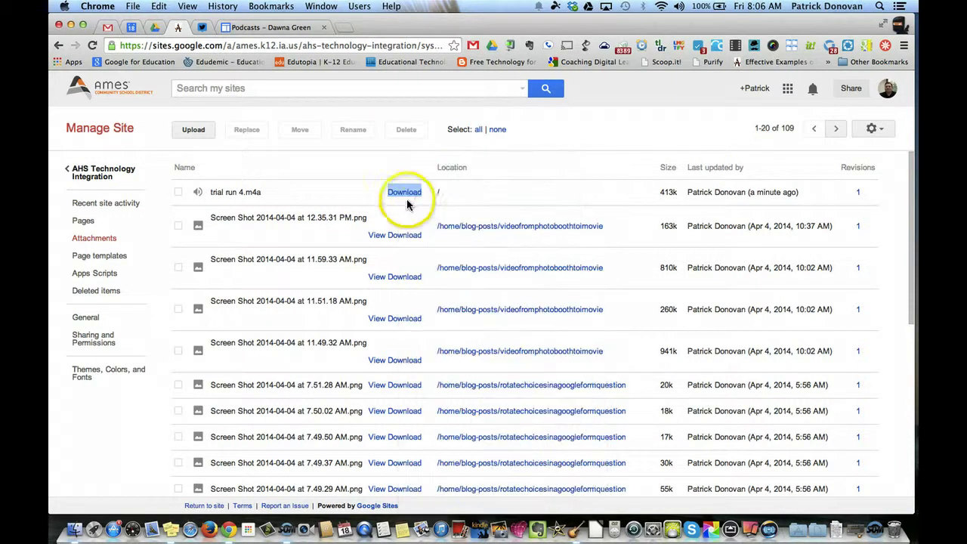
{"action": "left_click", "coordinate": [110, 175]}
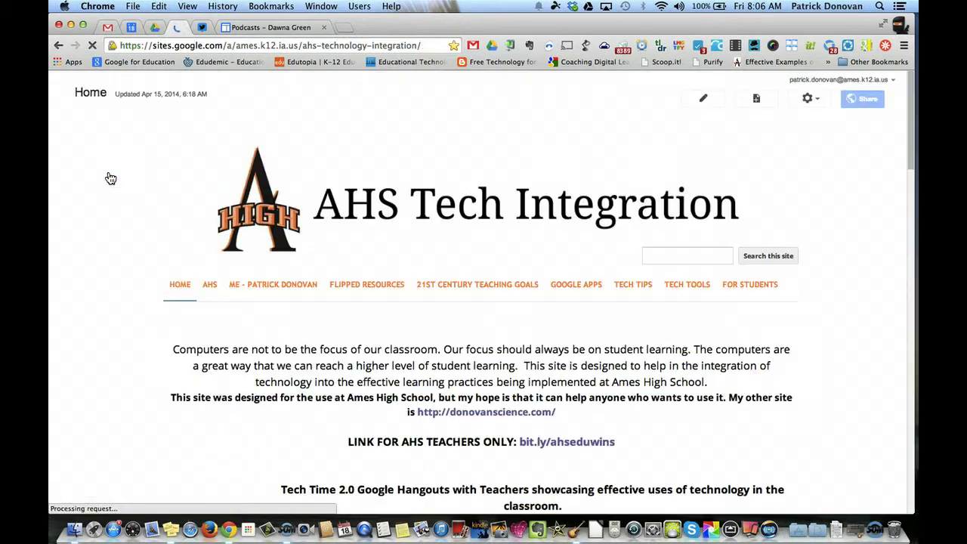
Step: Edit the Garageband page with the cursor below the 'Embedding a Podcast onto a Google Site' heading
{"action": "mouse_move", "coordinate": [773, 296]}
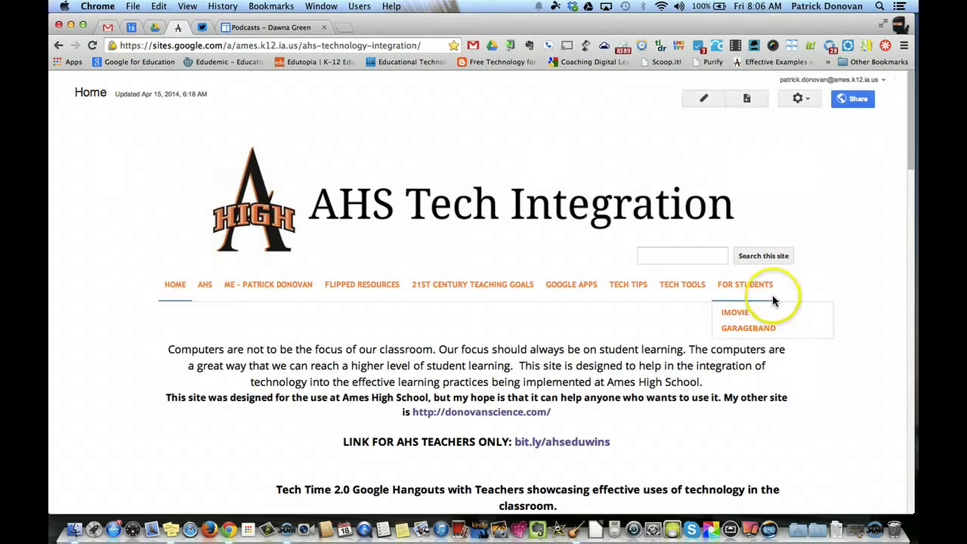
{"action": "left_click", "coordinate": [751, 329]}
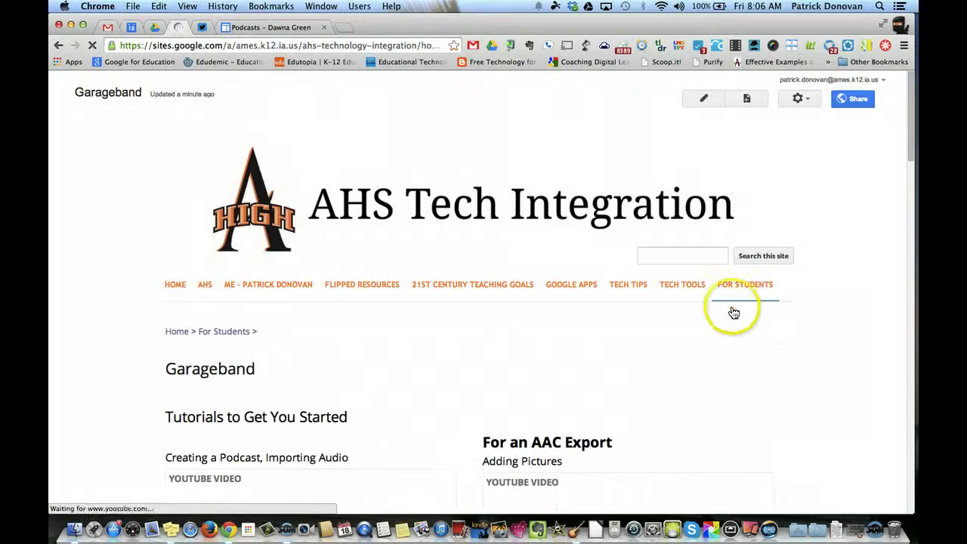
{"action": "left_click", "coordinate": [702, 99]}
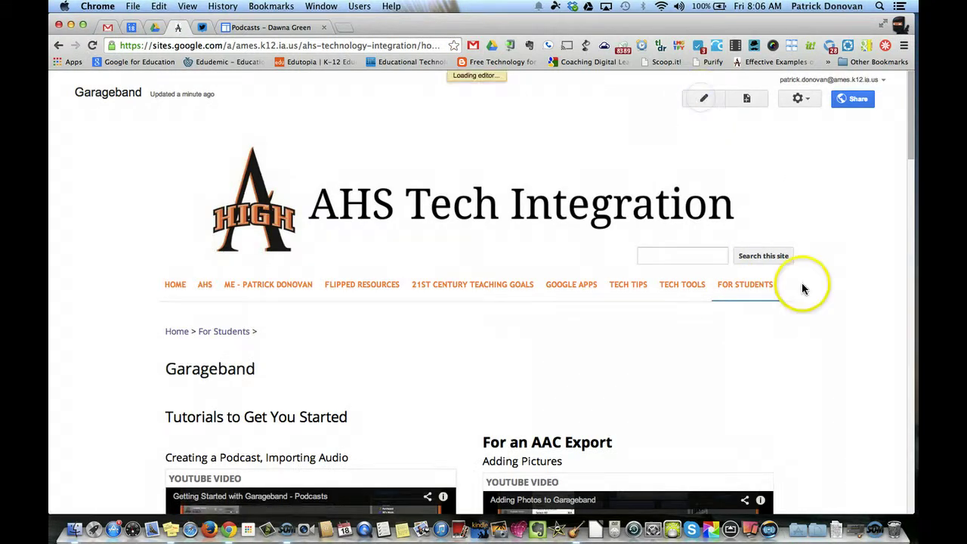
{"action": "scroll", "coordinate": [799, 301], "scroll_direction": "down", "scroll_amount": 8}
{"action": "scroll", "coordinate": [799, 301], "scroll_direction": "down", "scroll_amount": 3}
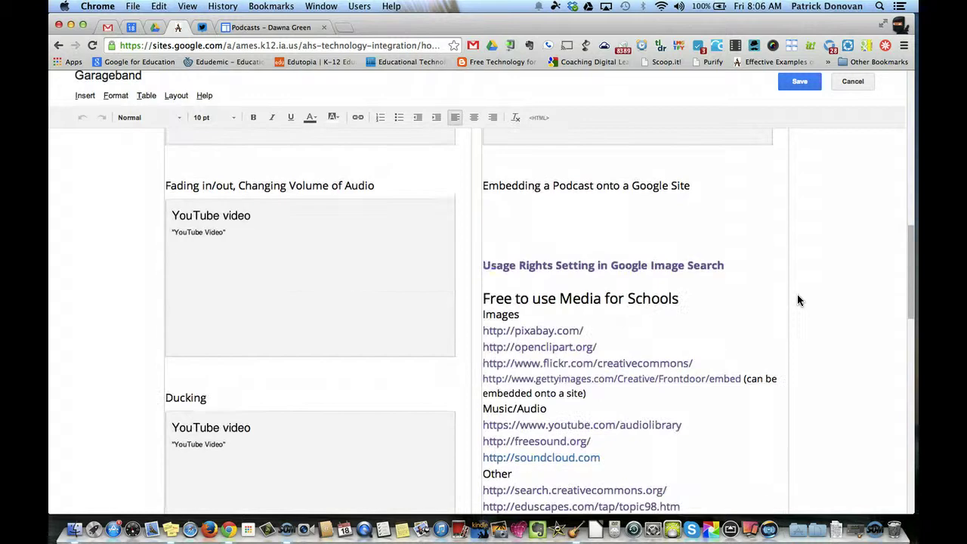
{"action": "left_click", "coordinate": [497, 211]}
Step: Search the public gadget list for 'embed music'
{"action": "left_click", "coordinate": [84, 97]}
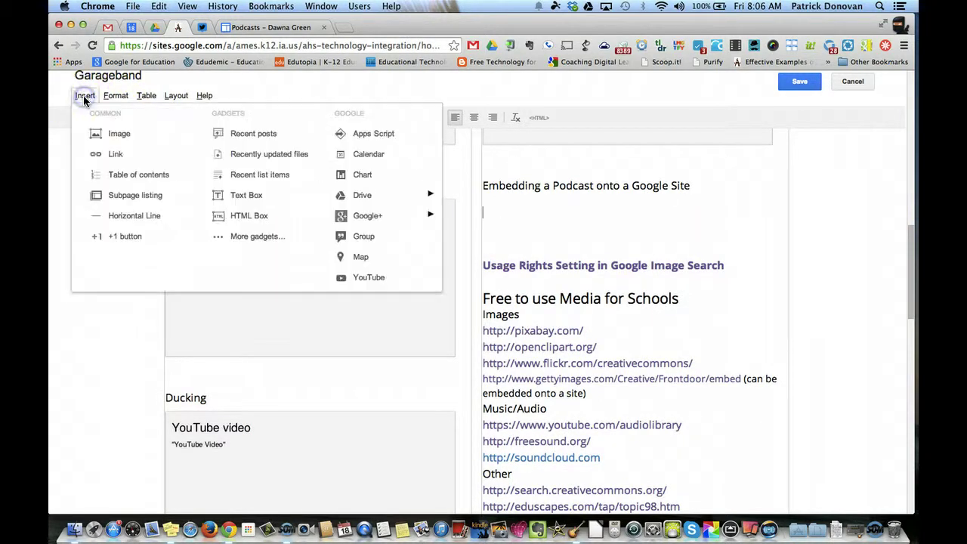
{"action": "left_click", "coordinate": [246, 237]}
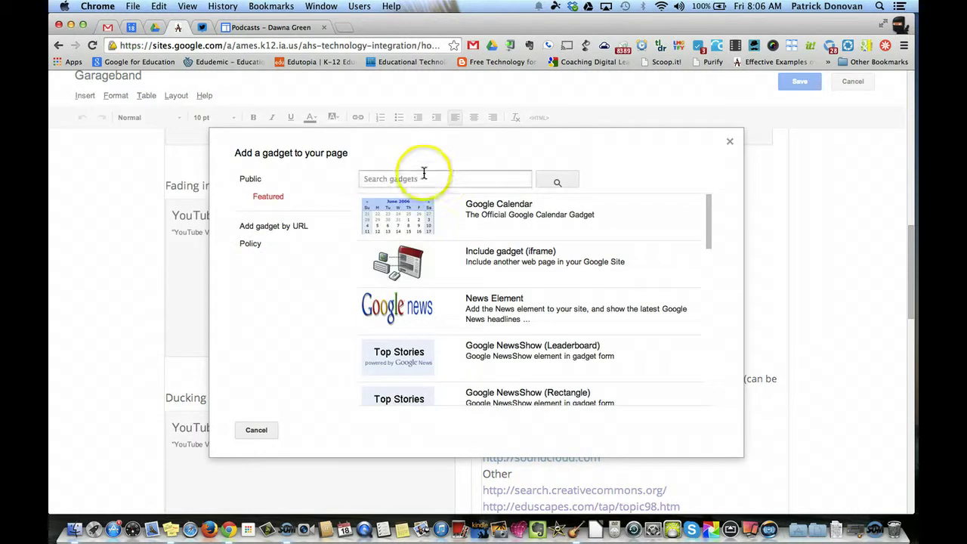
{"action": "left_click", "coordinate": [274, 182]}
{"action": "left_click", "coordinate": [388, 179]}
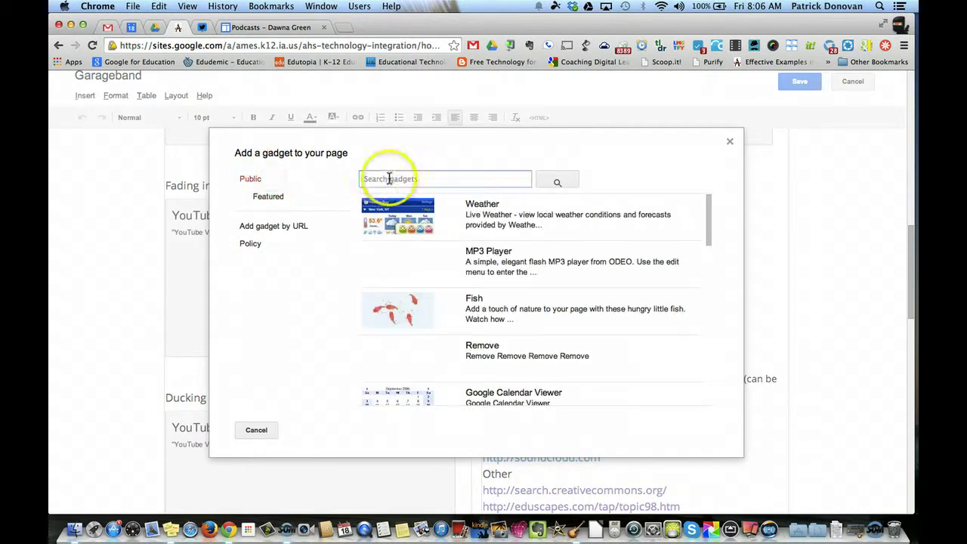
{"action": "type", "text": "e"}
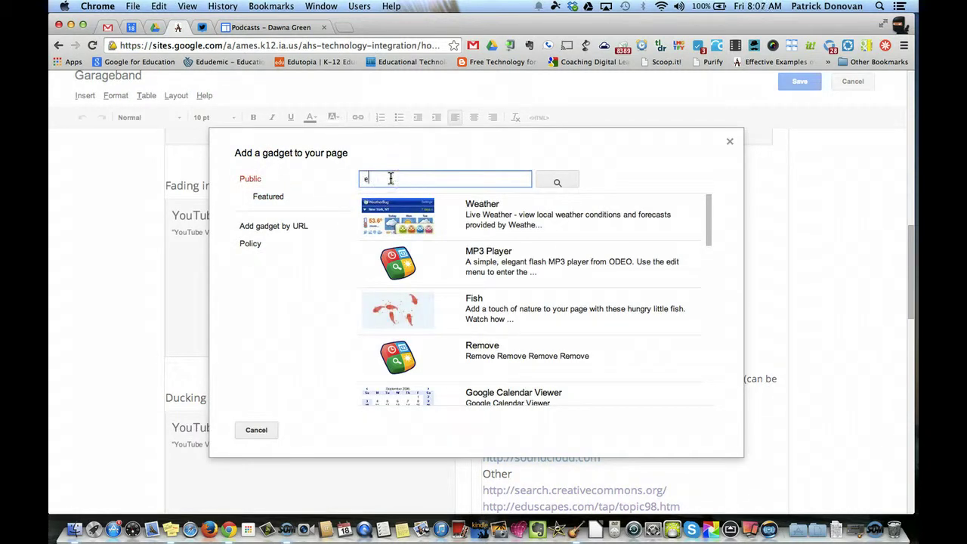
{"action": "type", "text": "mbed music"}
{"action": "key", "text": "Return"}
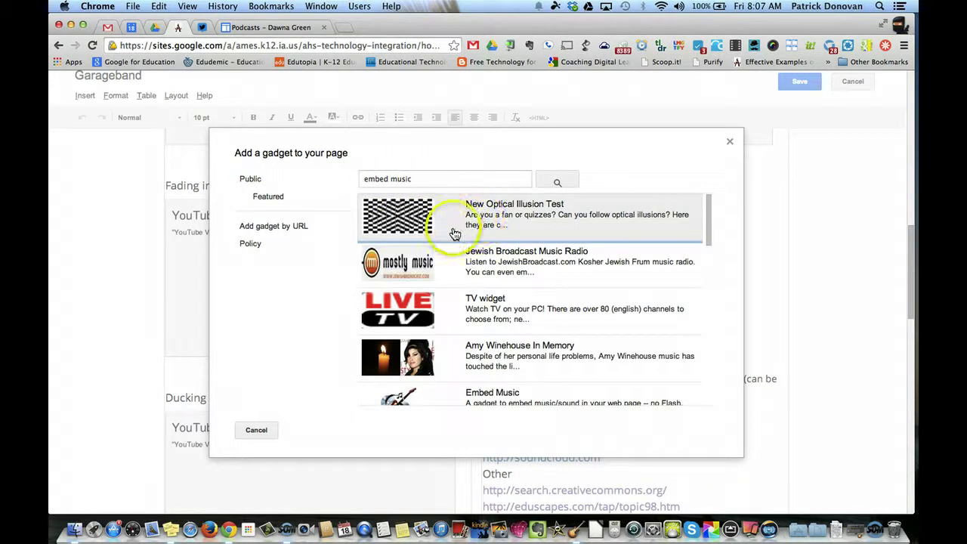
Step: Open the Embed Music gadget's details from the search results
{"action": "scroll", "coordinate": [454, 242], "scroll_direction": "down", "scroll_amount": 2}
{"action": "scroll", "coordinate": [453, 249], "scroll_direction": "down", "scroll_amount": 3}
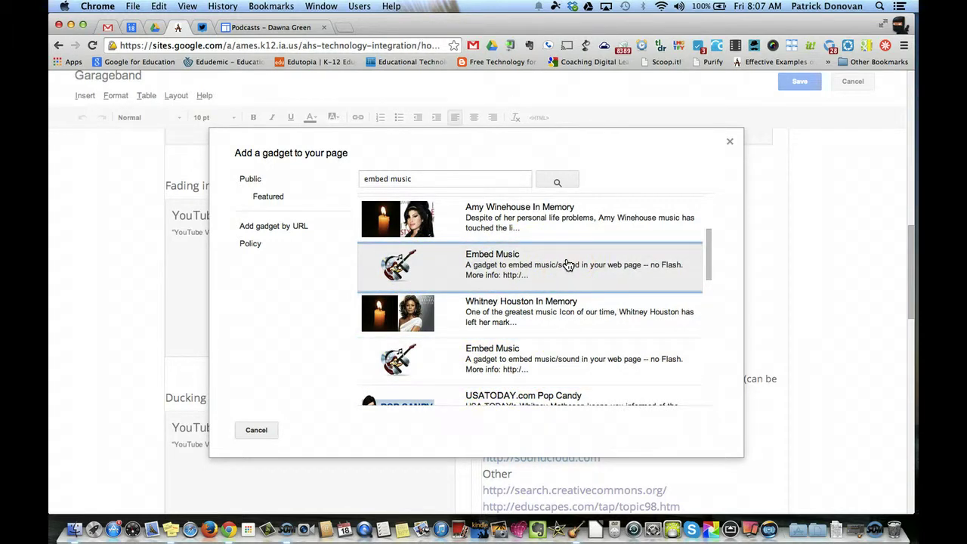
{"action": "left_click", "coordinate": [513, 269]}
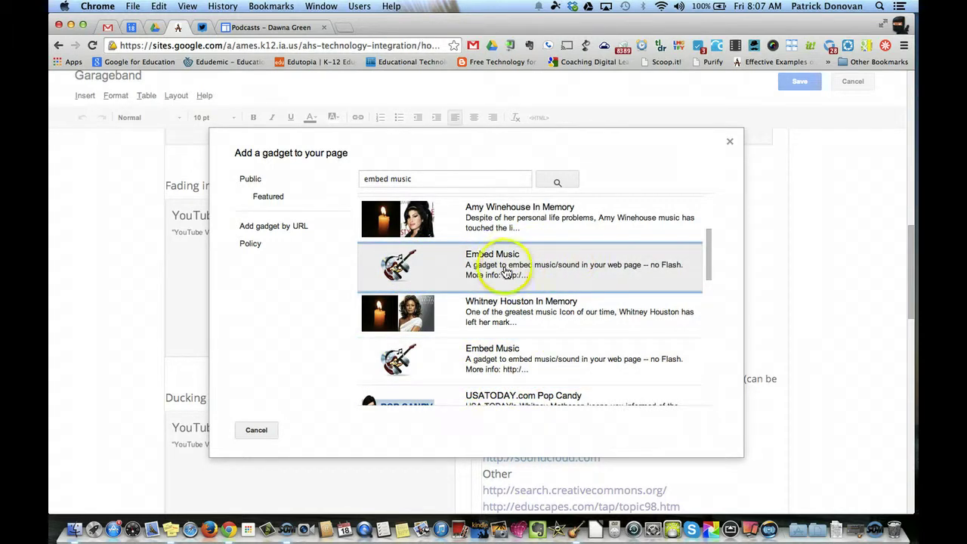
{"action": "left_click", "coordinate": [501, 267]}
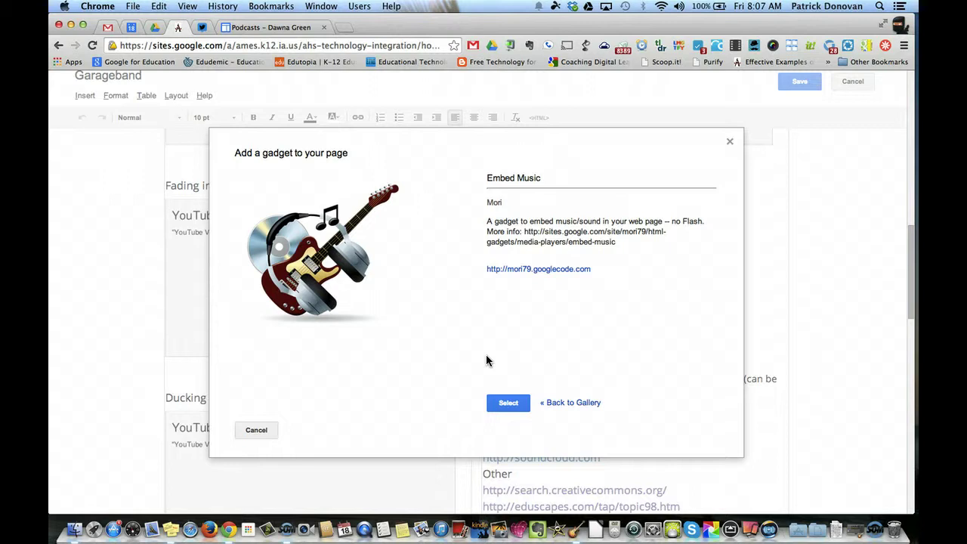
{"action": "left_click", "coordinate": [514, 405]}
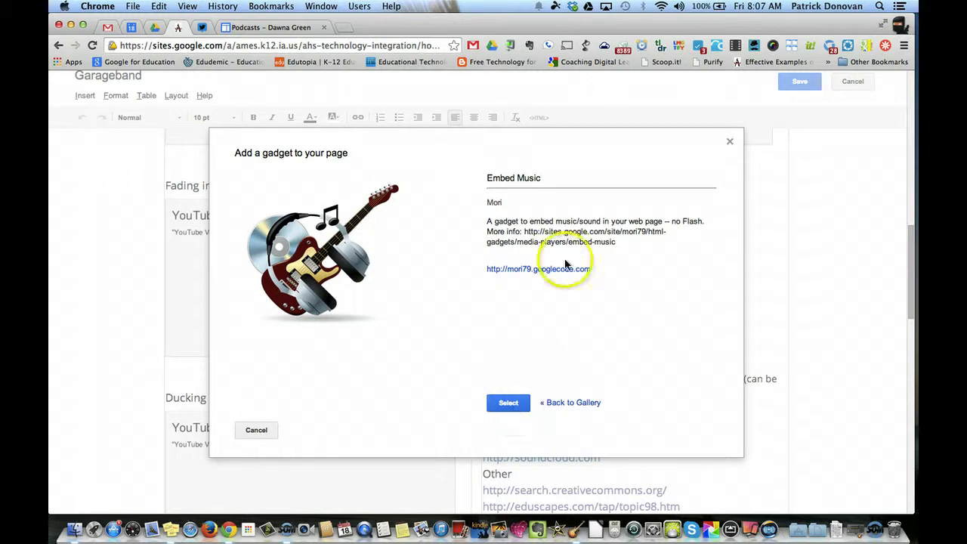
Step: Paste the M4A link into the MP3 URL field and trim the trailing redirect parameters
{"action": "left_click", "coordinate": [511, 403]}
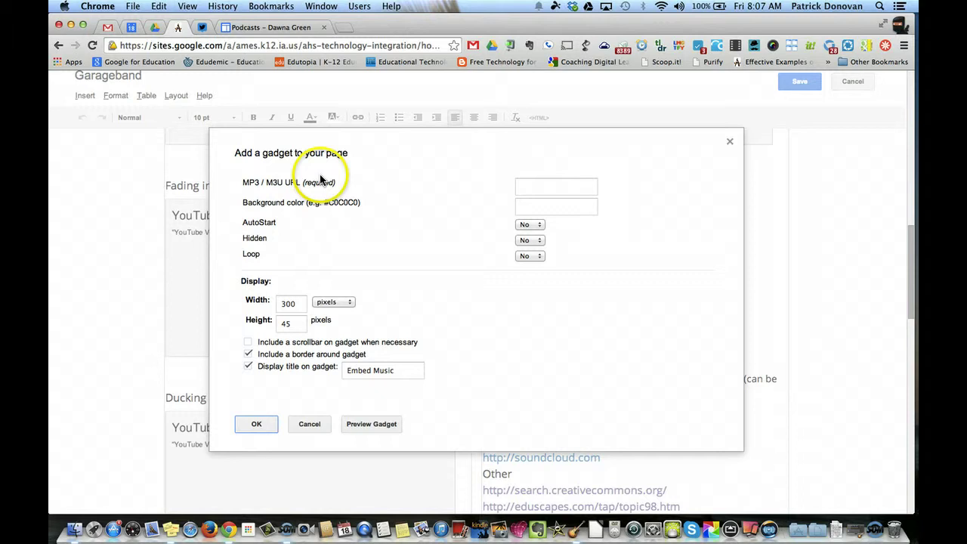
{"action": "left_click", "coordinate": [553, 188]}
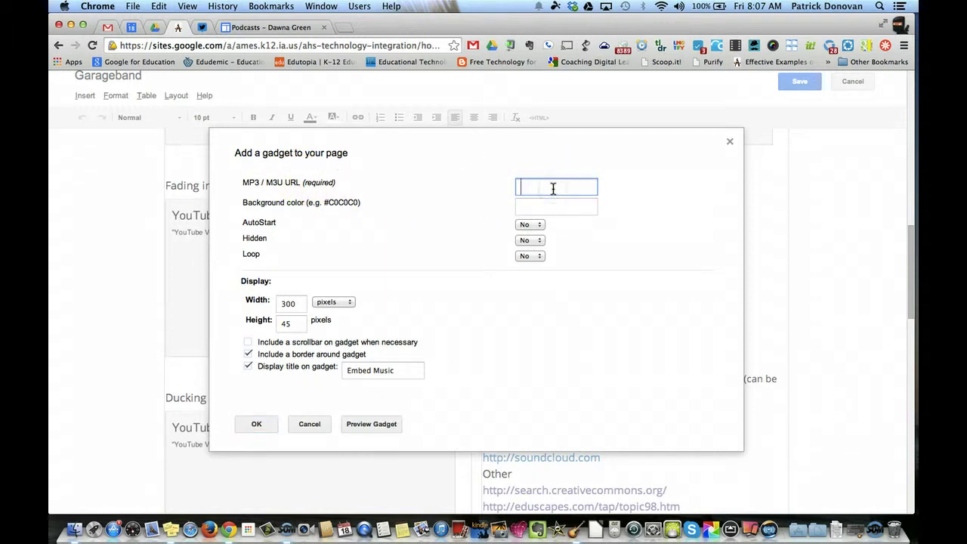
{"action": "key", "text": "super+v"}
{"action": "left_click", "coordinate": [596, 190]}
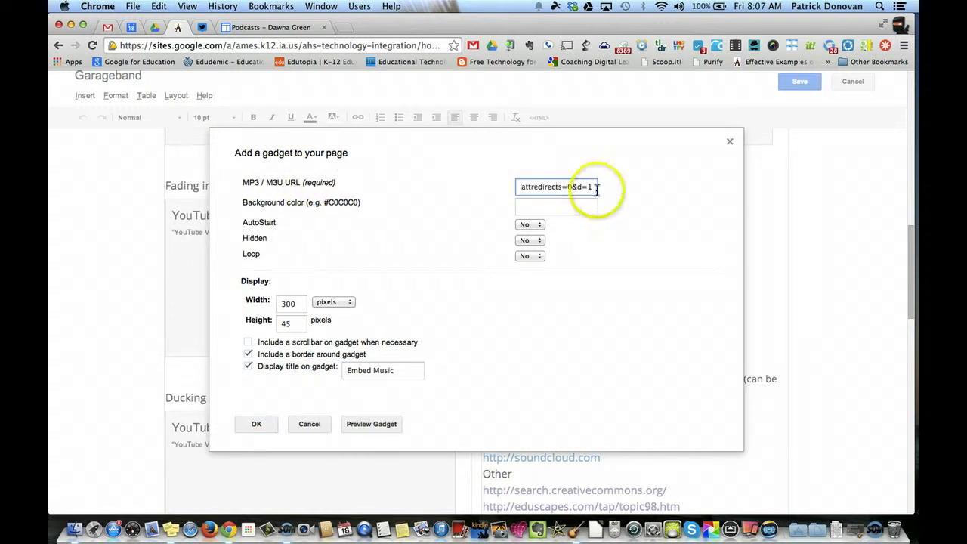
{"action": "key", "text": "BackSpace"}
{"action": "key", "text": "BackSpace"}
{"action": "key", "text": "BackSpace"}
{"action": "key", "text": "BackSpace"}
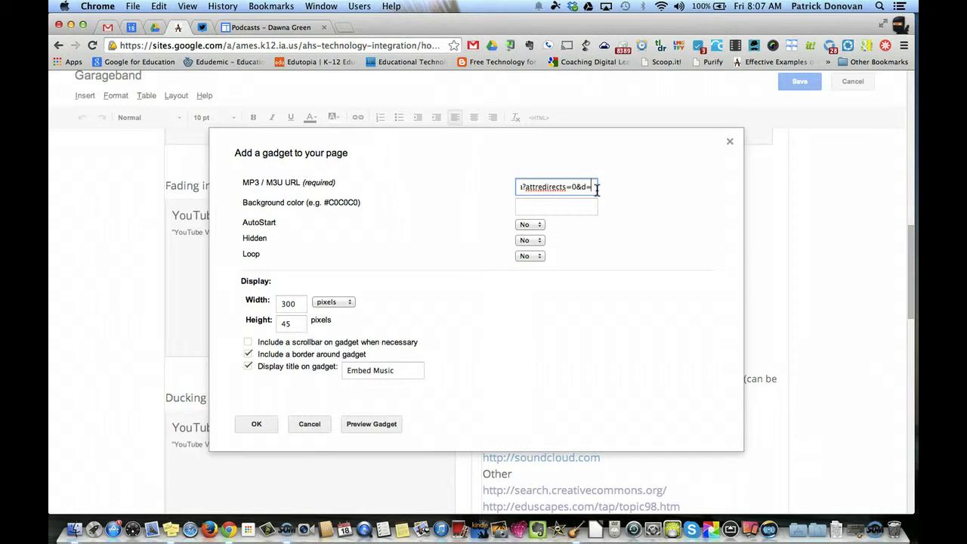
{"action": "key", "text": "BackSpace"}
{"action": "key", "text": "BackSpace"}
{"action": "key", "text": "BackSpace"}
{"action": "key", "text": "BackSpace"}
{"action": "key", "text": "BackSpace"}
{"action": "key", "text": "BackSpace"}
{"action": "key", "text": "BackSpace"}
{"action": "key", "text": "BackSpace"}
{"action": "key", "text": "BackSpace"}
{"action": "key", "text": "BackSpace"}
{"action": "key", "text": "BackSpace"}
{"action": "key", "text": "BackSpace"}
{"action": "key", "text": "BackSpace"}
{"action": "key", "text": "BackSpace"}
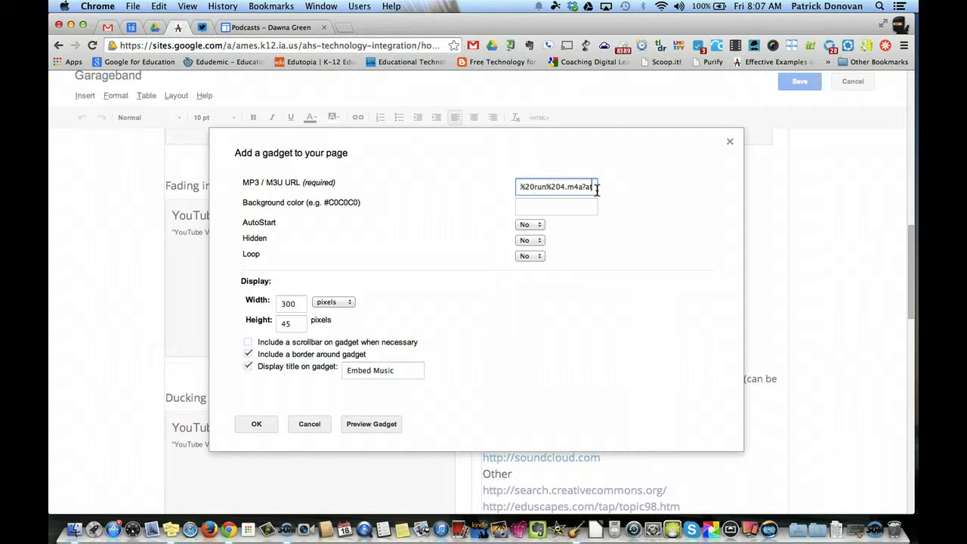
{"action": "key", "text": "BackSpace"}
Step: Set the gadget height to 200 and insert it onto the page
{"action": "left_click", "coordinate": [549, 208]}
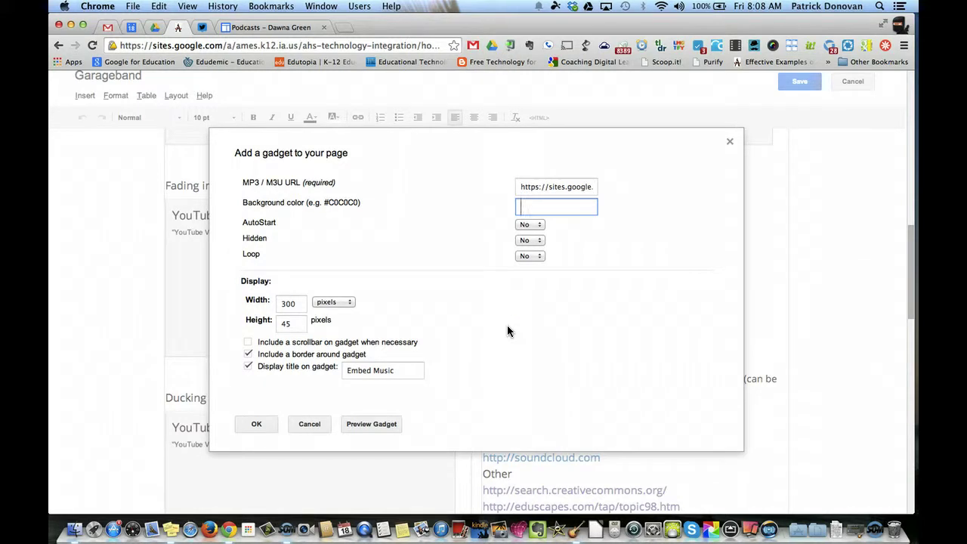
{"action": "left_click_drag", "start_coordinate": [299, 325], "coordinate": [276, 325]}
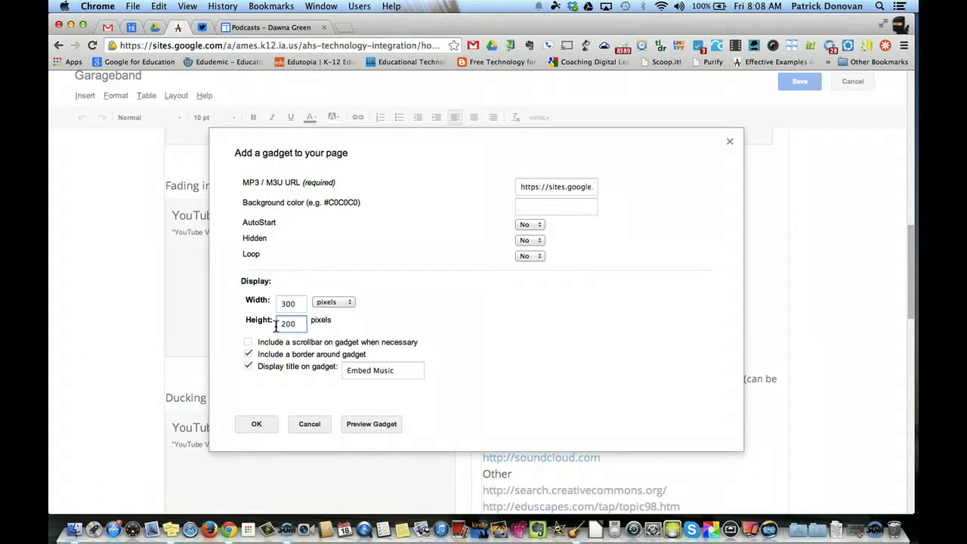
{"action": "left_click", "coordinate": [259, 424]}
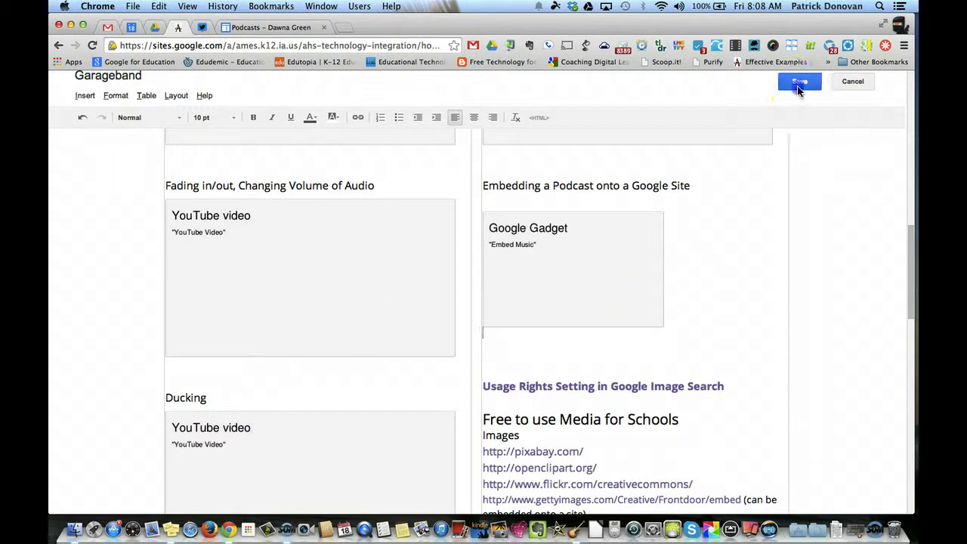
Step: Save the Garageband page and play the embedded podcast up to 0:19
{"action": "left_click", "coordinate": [798, 90]}
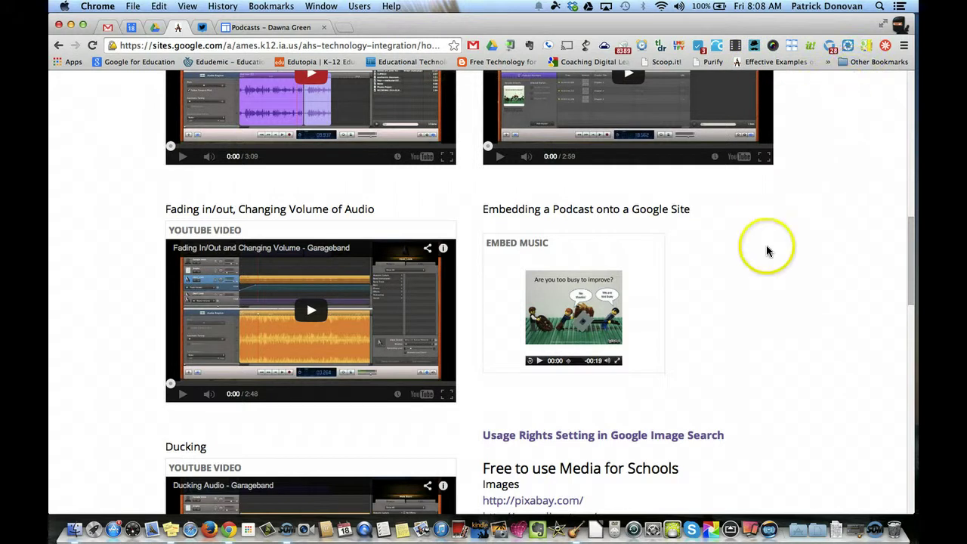
{"action": "left_click", "coordinate": [539, 361]}
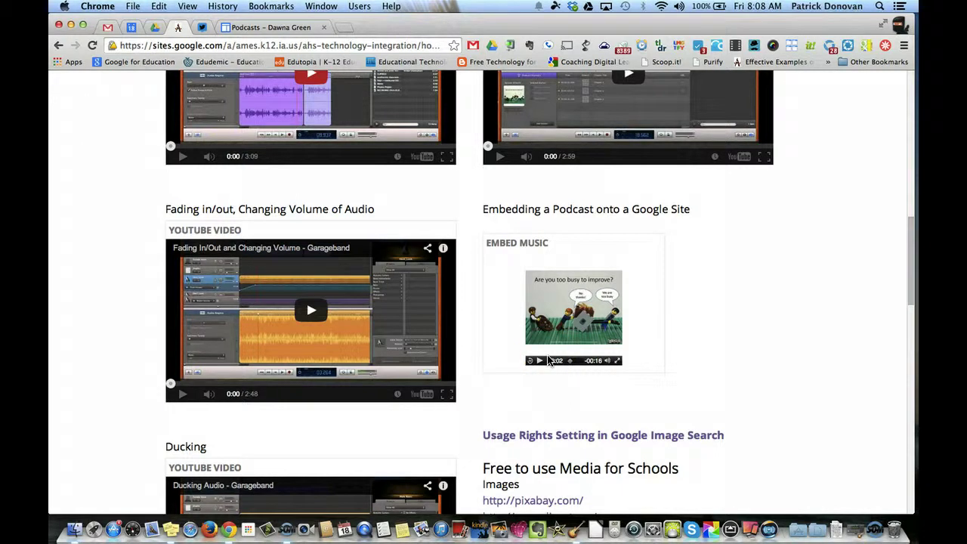
{"action": "scroll", "coordinate": [549, 361], "scroll_direction": "up", "scroll_amount": 10}
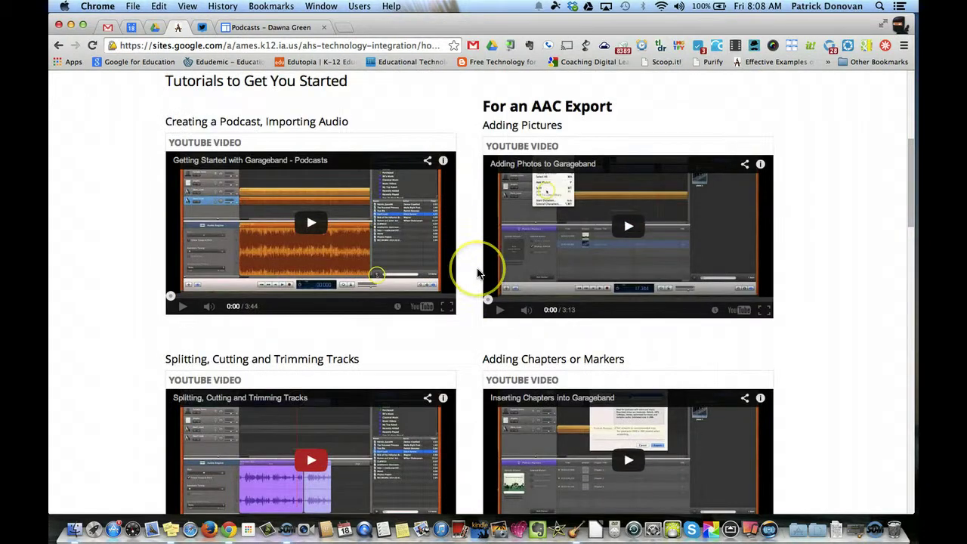
{"action": "scroll", "coordinate": [478, 273], "scroll_direction": "down", "scroll_amount": 11}
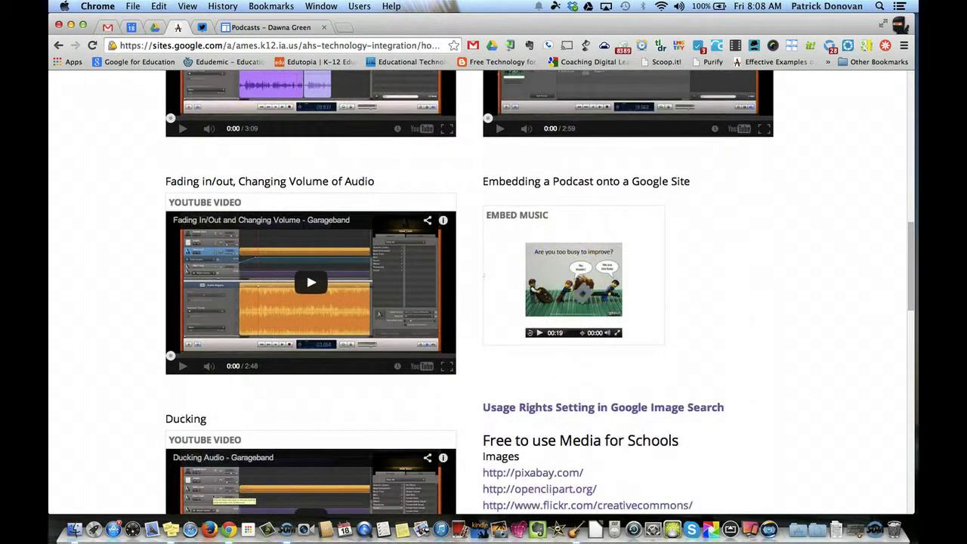
Step: Load youtube.com in a new tab and go to its Upload page
{"action": "left_click", "coordinate": [344, 27]}
{"action": "type", "text": "youtube.com"}
{"action": "key", "text": "Return"}
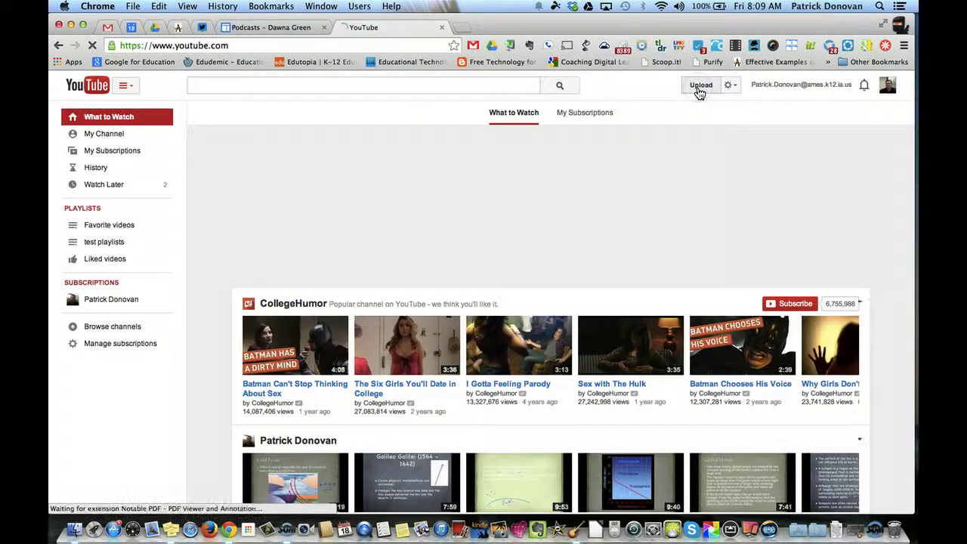
{"action": "left_click", "coordinate": [700, 87]}
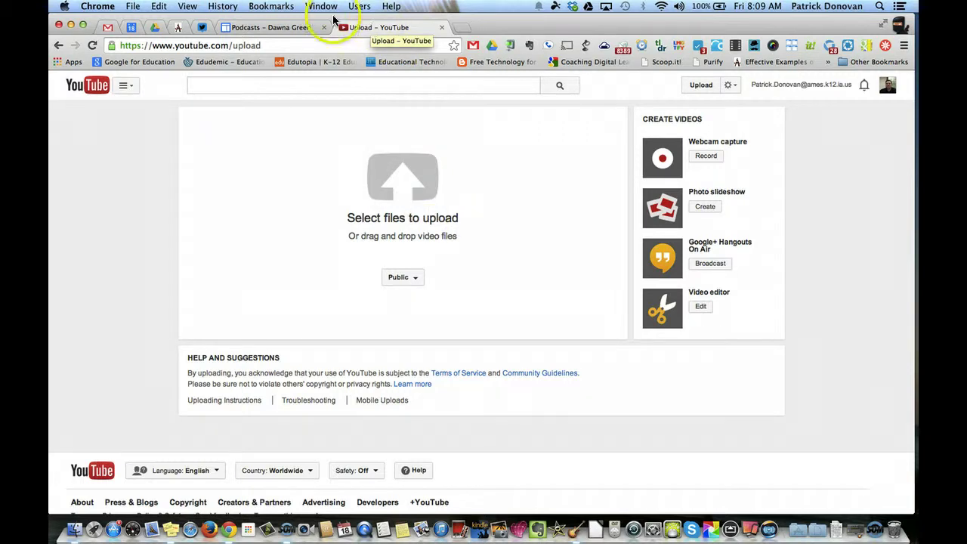
Step: Switch via the Podcasts tab back to the Garageband site tab
{"action": "left_click", "coordinate": [235, 28]}
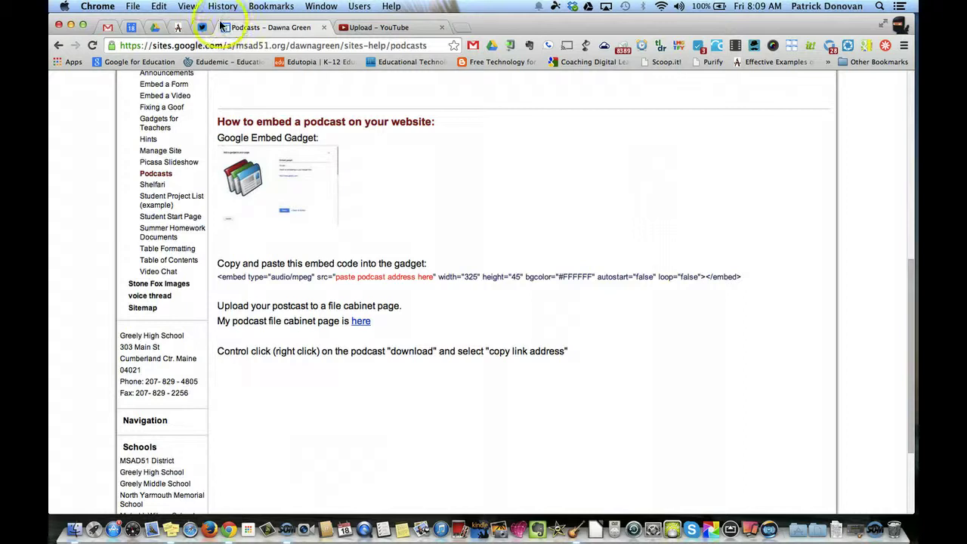
{"action": "left_click", "coordinate": [179, 27]}
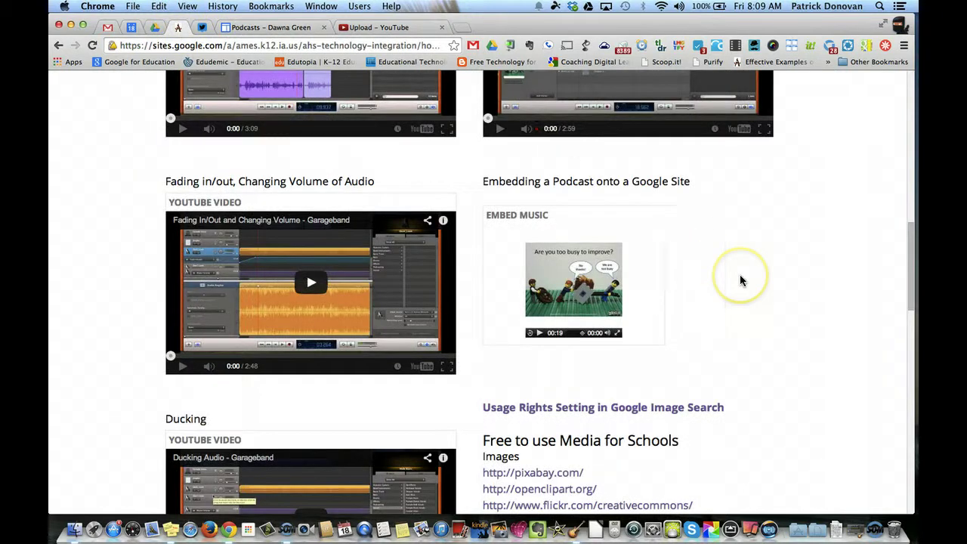